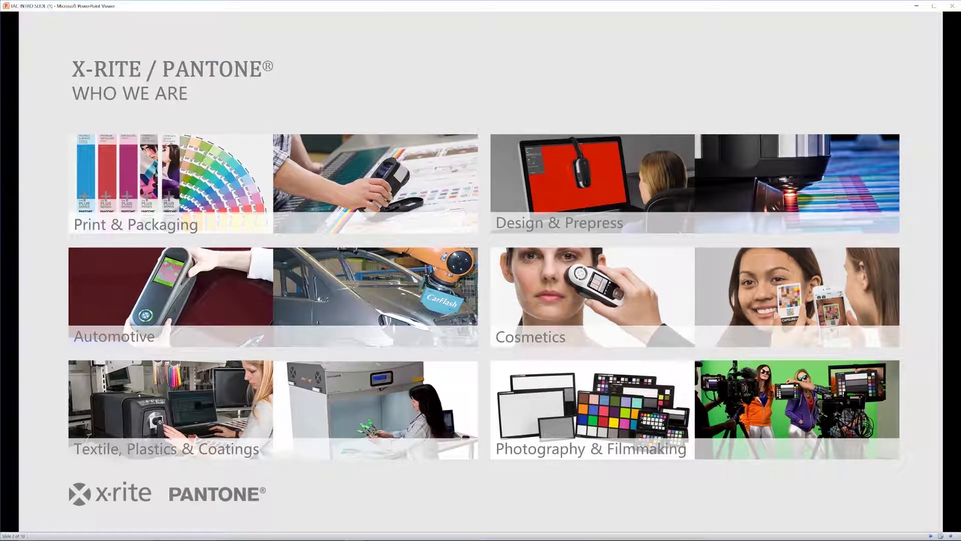
- Advance two slides to 'Introduction – Methods to generate virtual materials'
key(Right)
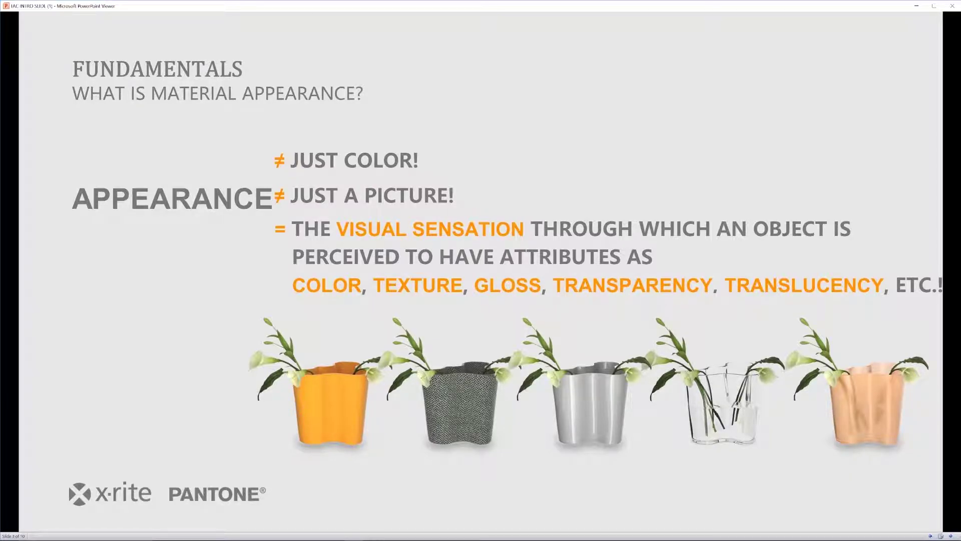
key(Right)
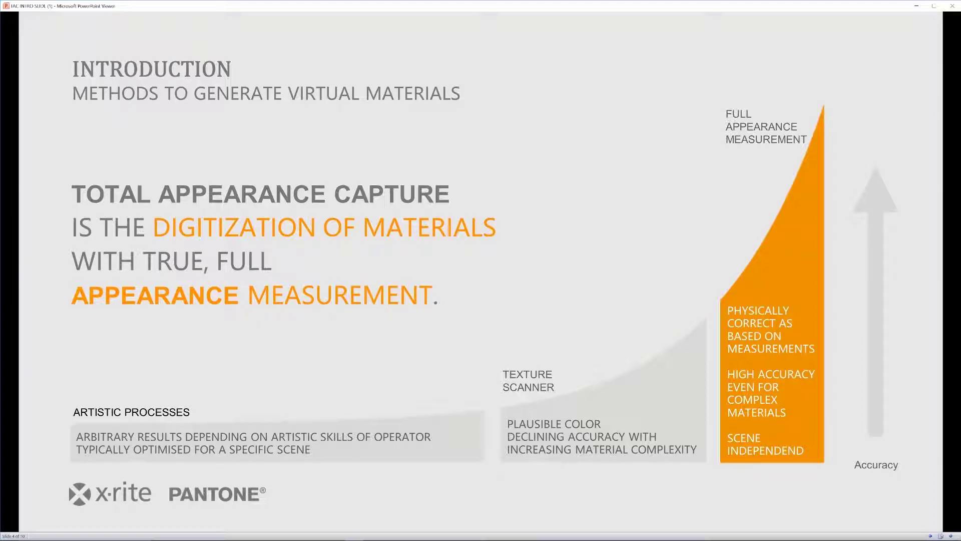
- Move through the AxF format slides, stepping back once, to reach the SVBRDF map types slide
key(Right)
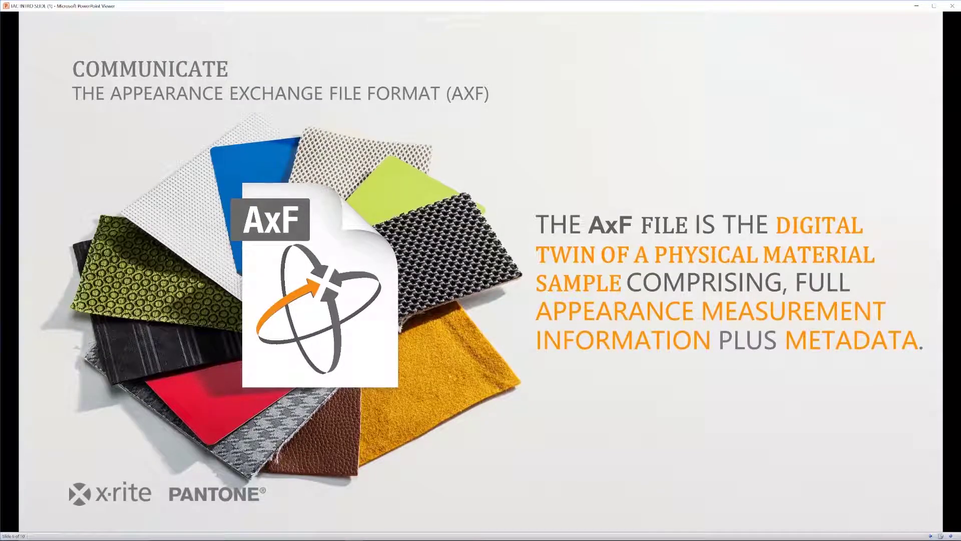
key(Page_Up)
key(Page_Down)
key(Page_Down)
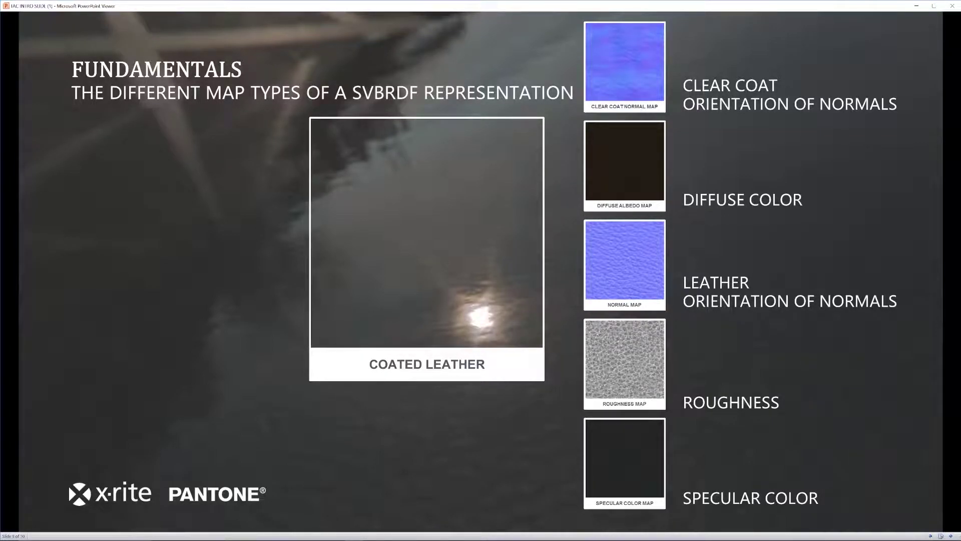
- Show the final 'Visualize – The Pantora Viewer' slide
key(Right)
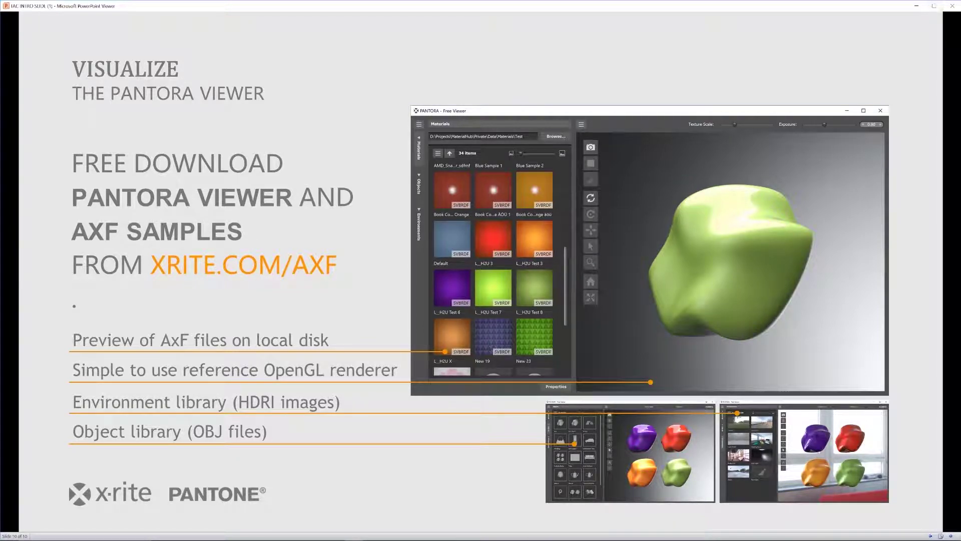
- Minimise PowerPoint and start a new TAC7 scan job in Pantora
click(917, 6)
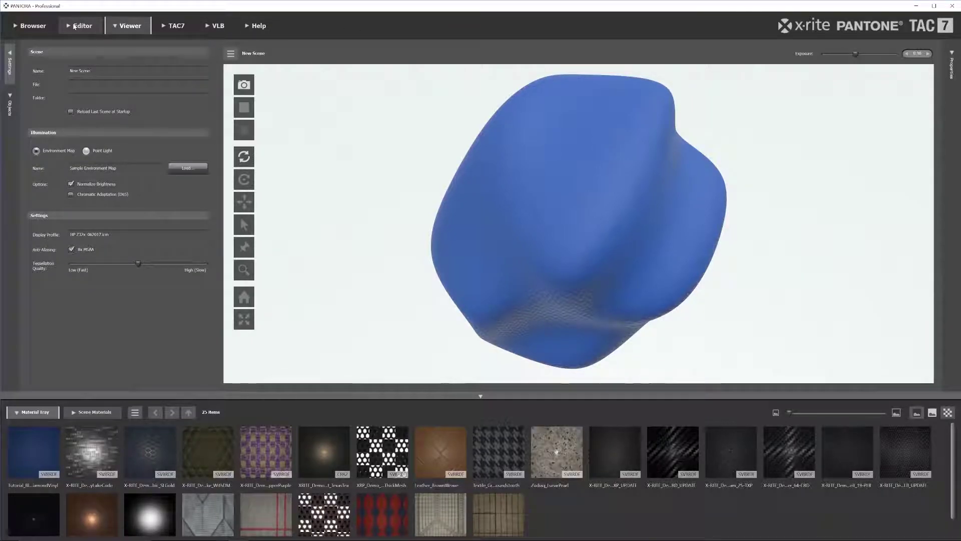
click(180, 28)
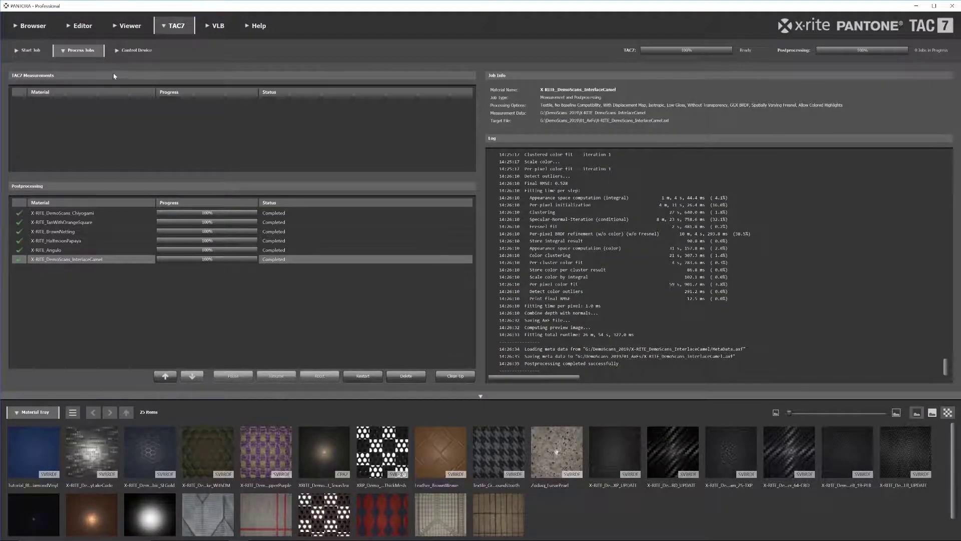
click(31, 52)
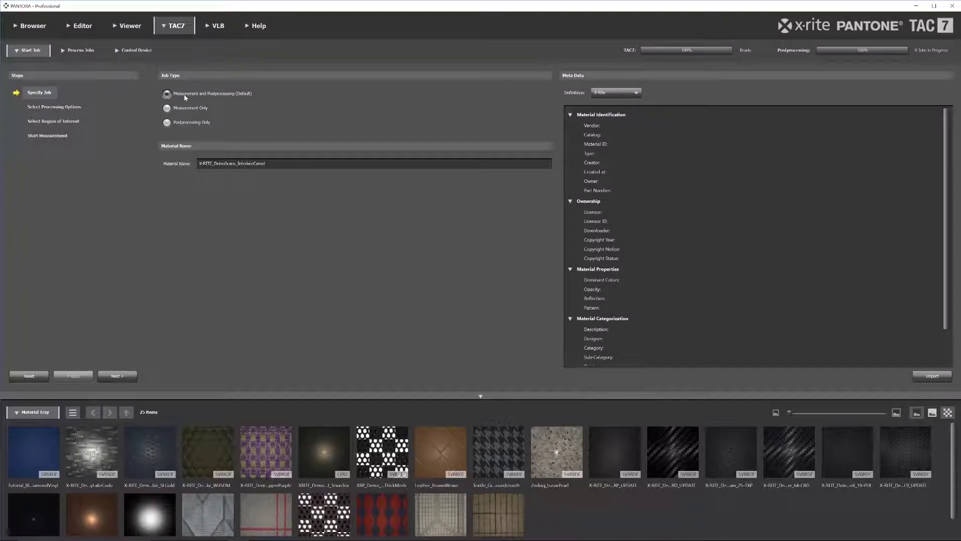
click(76, 110)
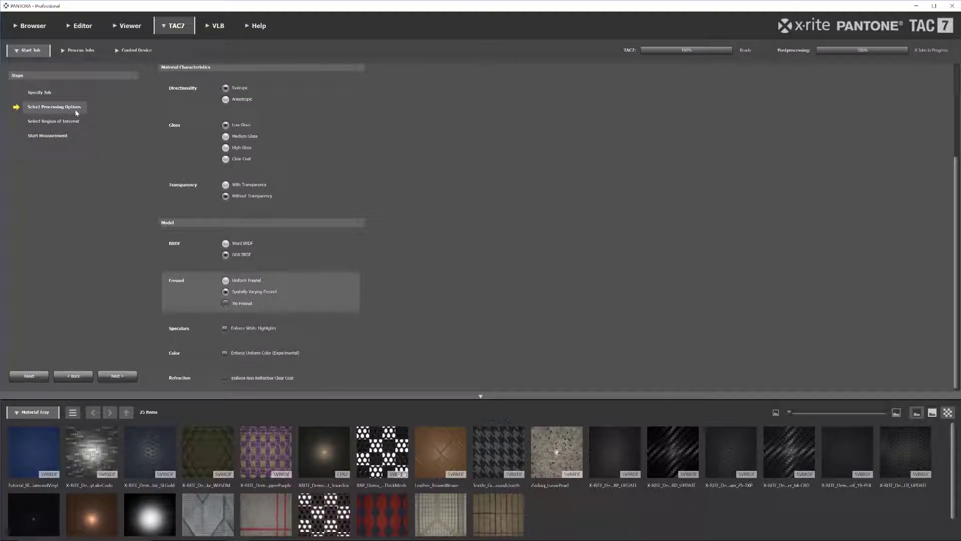
- Set the material processing options to Anisotropic with Medium Gloss
scroll(351, 150, up, 3)
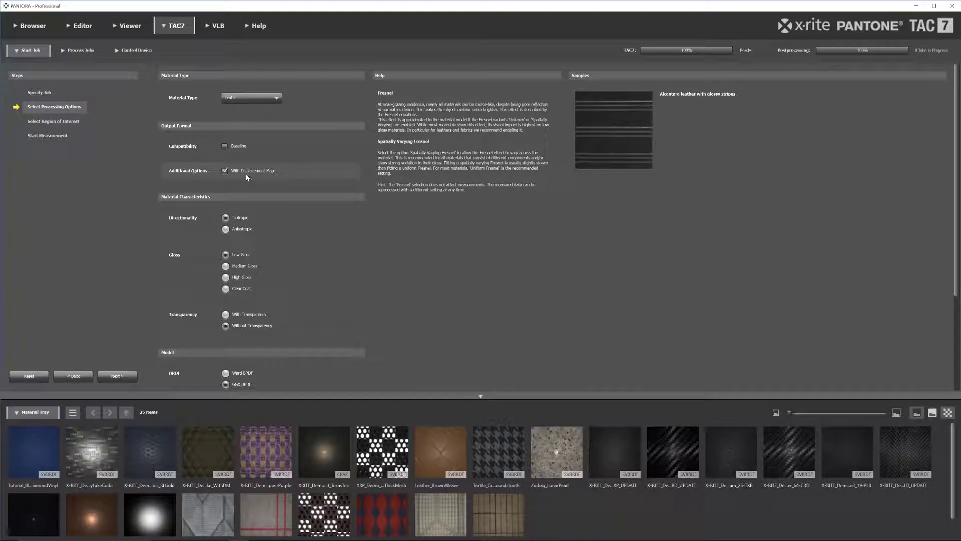
click(238, 231)
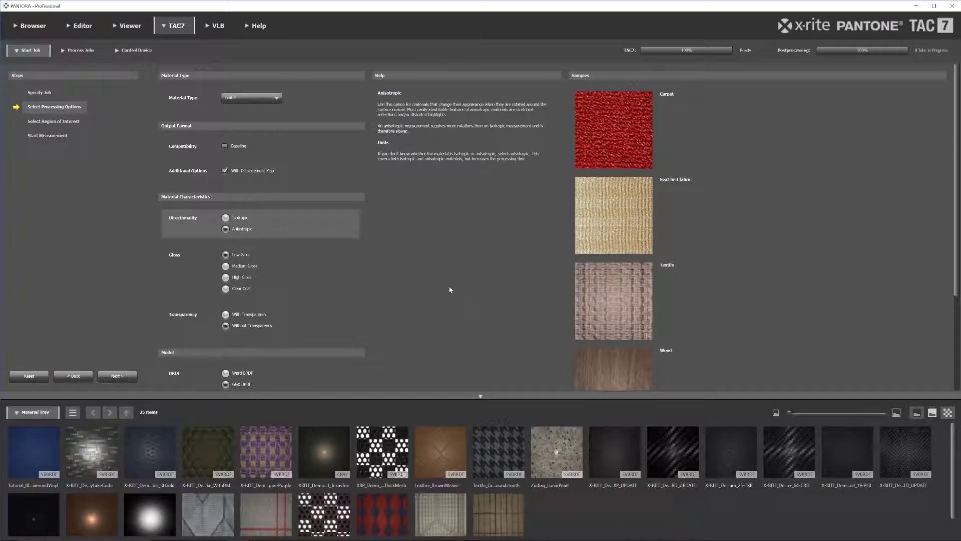
click(247, 267)
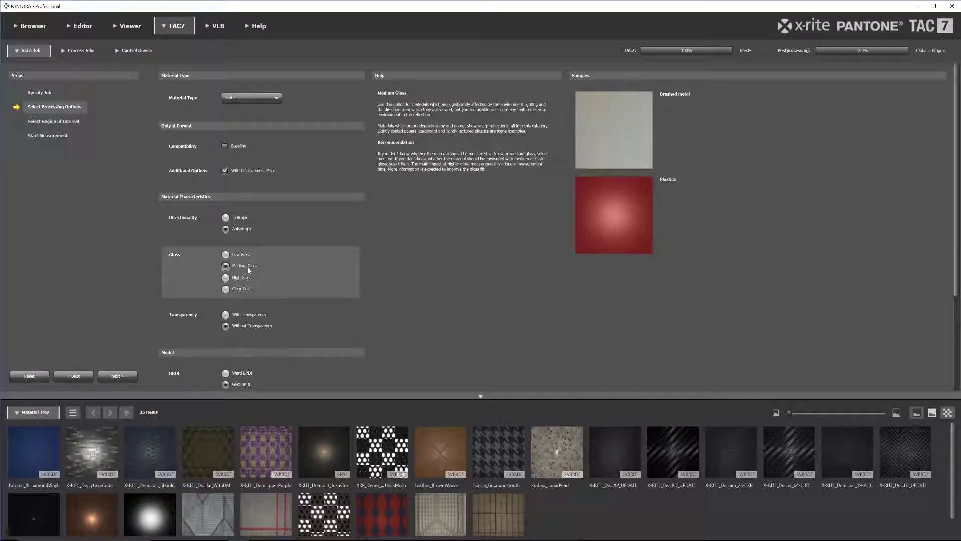
scroll(325, 294, down, 1)
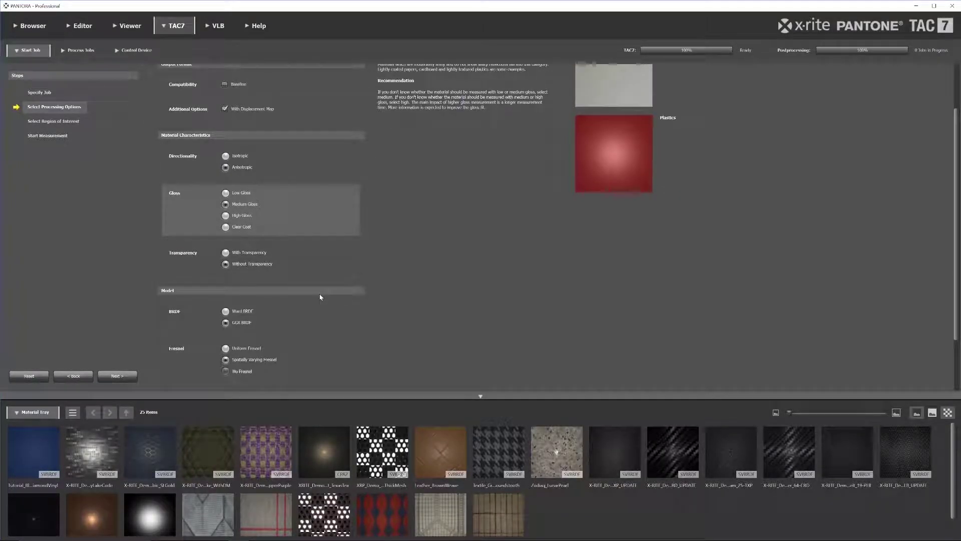
scroll(313, 299, down, 1)
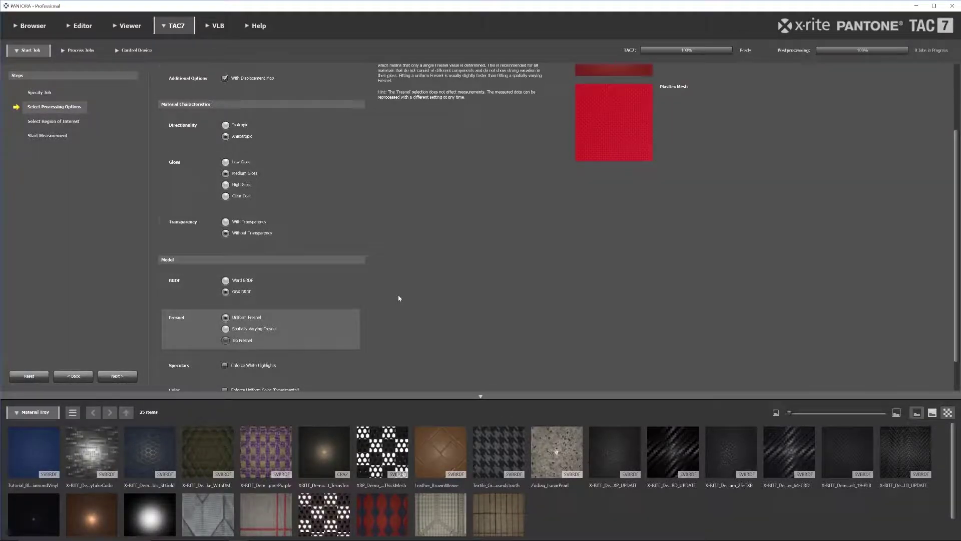
scroll(395, 295, down, 2)
- Advance past region of interest to Start Measurement, then view the completed Process Jobs list
click(124, 378)
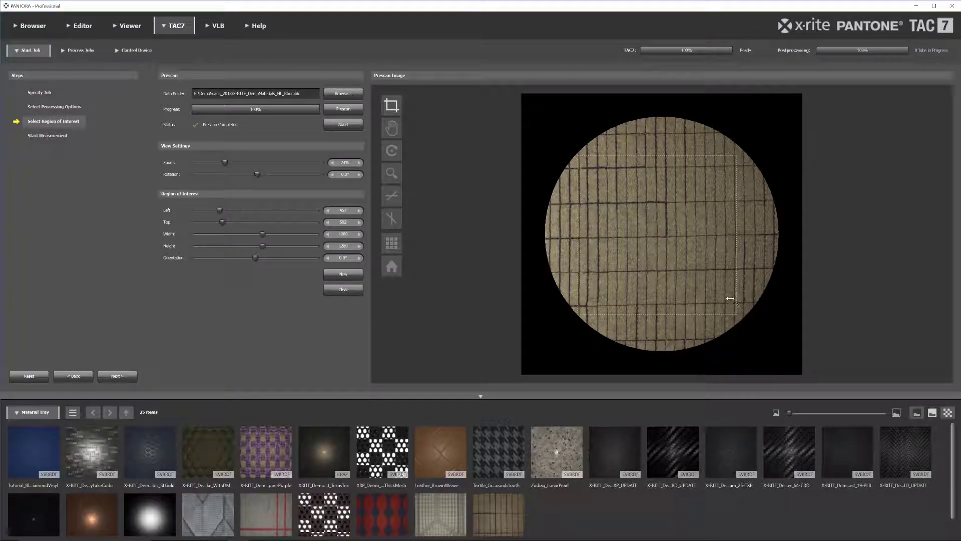
click(117, 376)
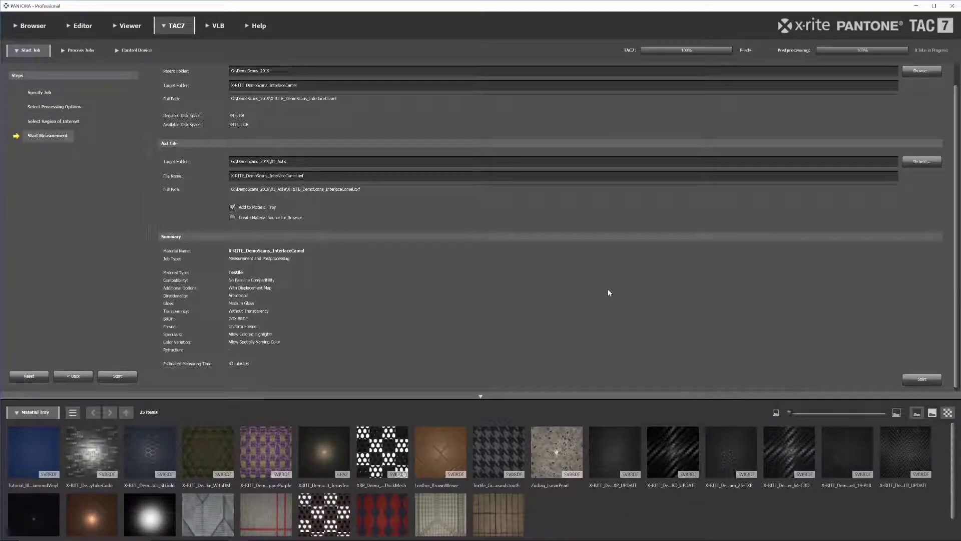
scroll(441, 296, up, 1)
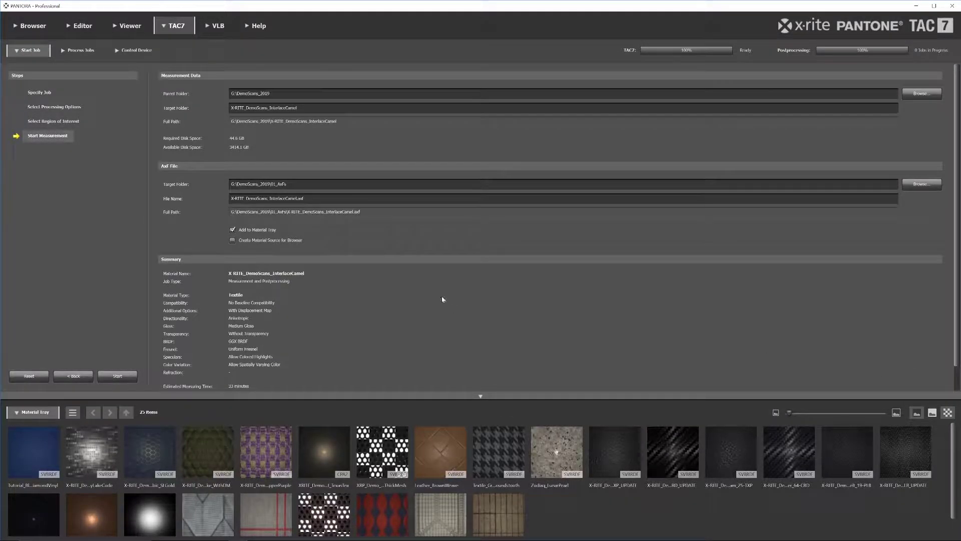
click(101, 51)
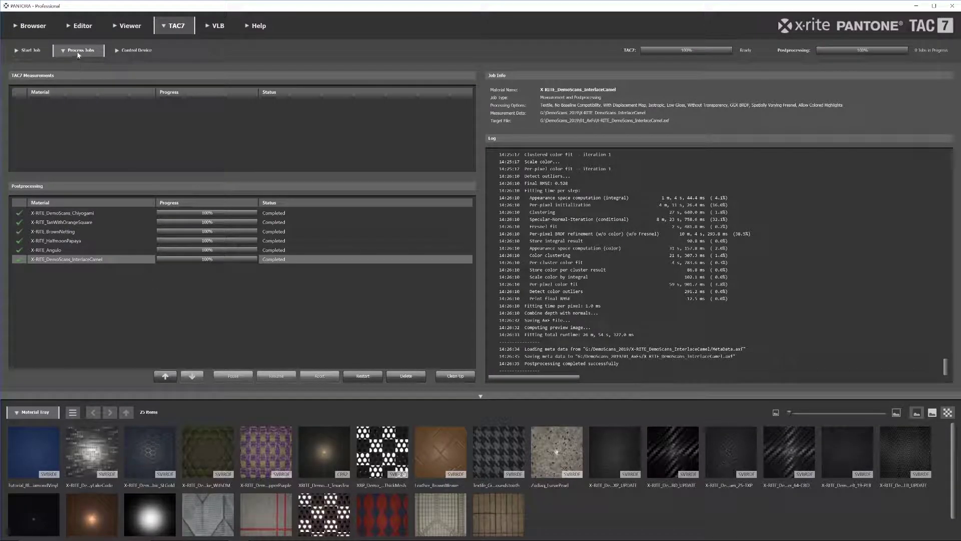
- Open Tutorial_BlueDiamondVinyl in the Editor's Textures view, showing original and edited normal maps
click(84, 29)
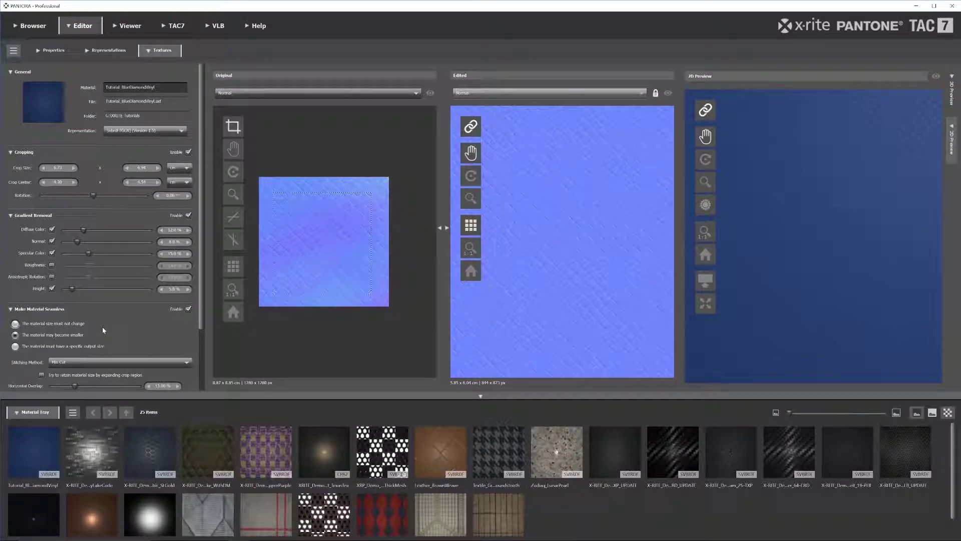
- Switch to the 3D Viewer and orbit the shape to inspect the blue vinyl from several angles
click(131, 26)
drag(515, 205, 583, 189)
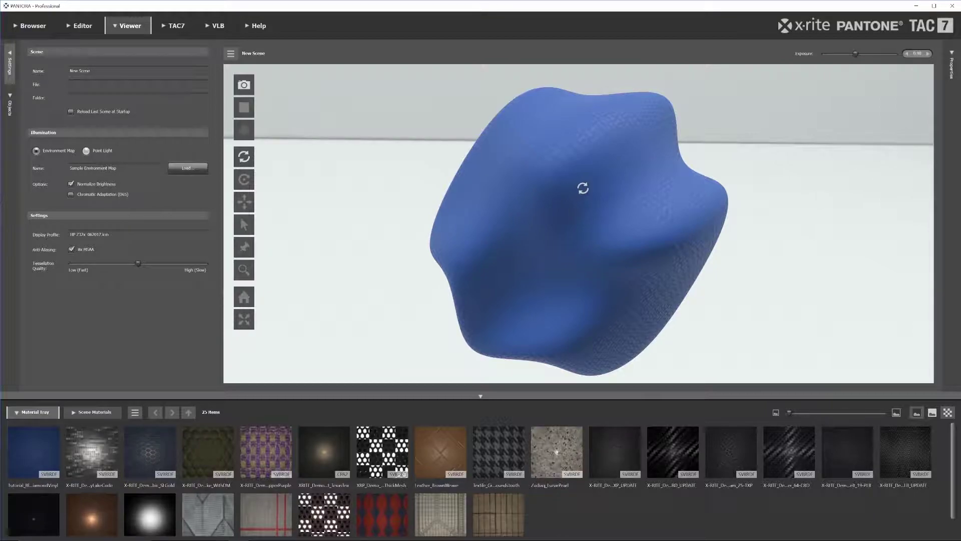
drag(581, 189, 618, 200)
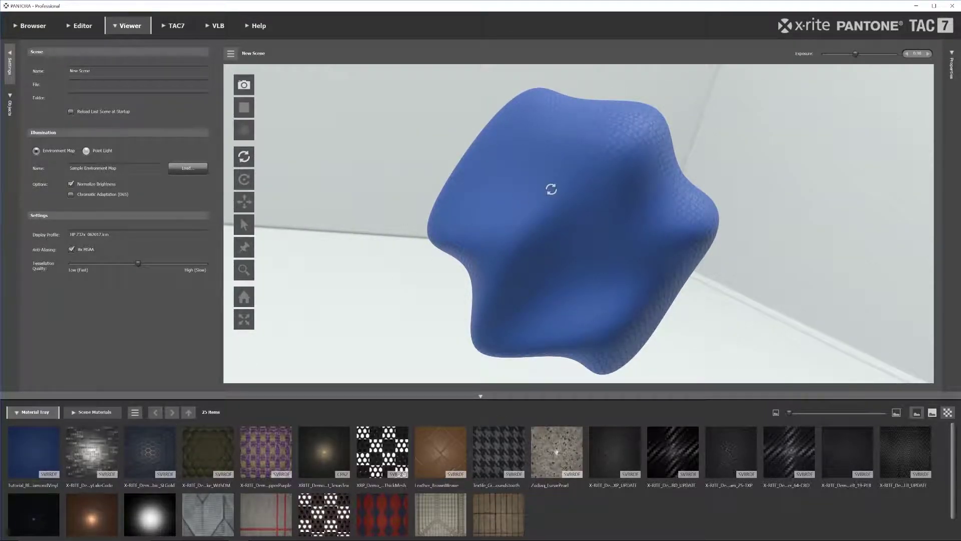
drag(551, 188, 506, 219)
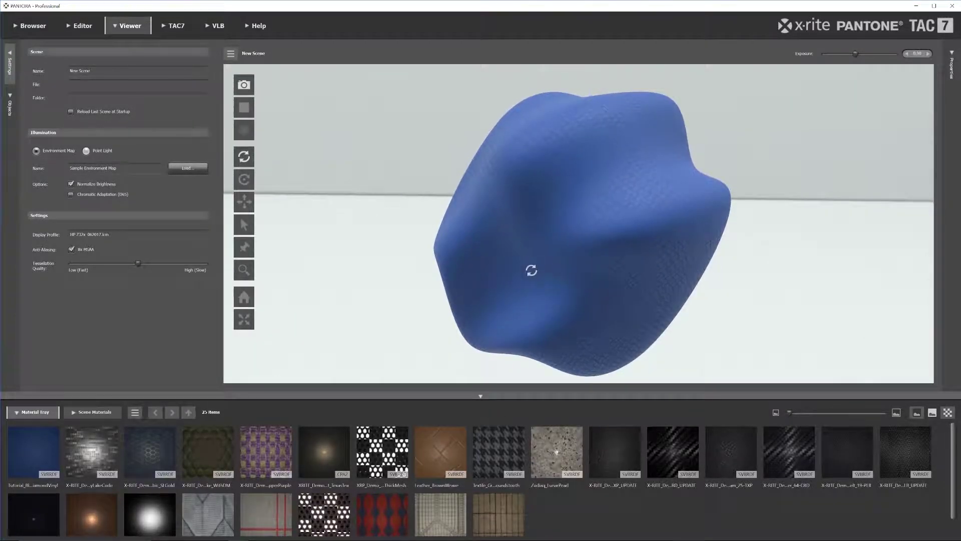
drag(545, 270, 633, 277)
drag(532, 255, 311, 100)
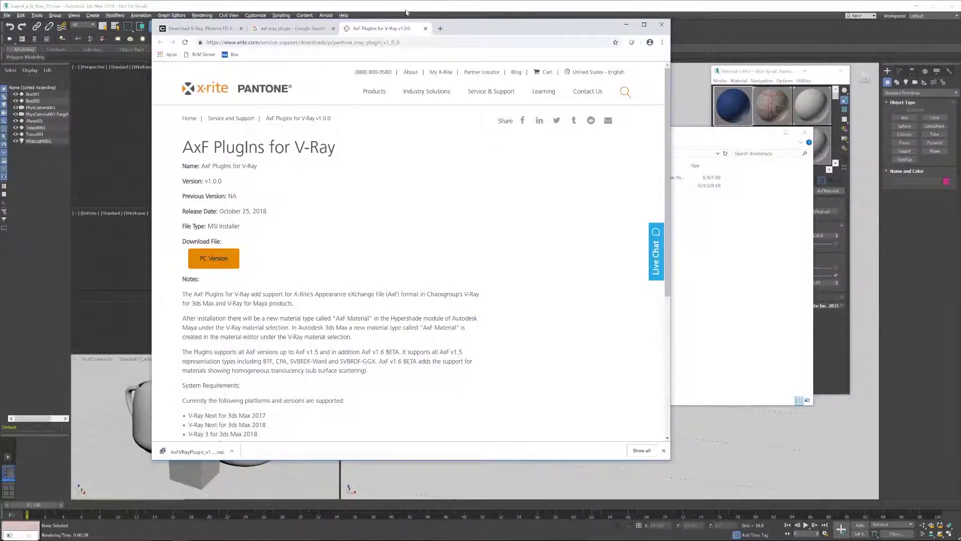
click(203, 29)
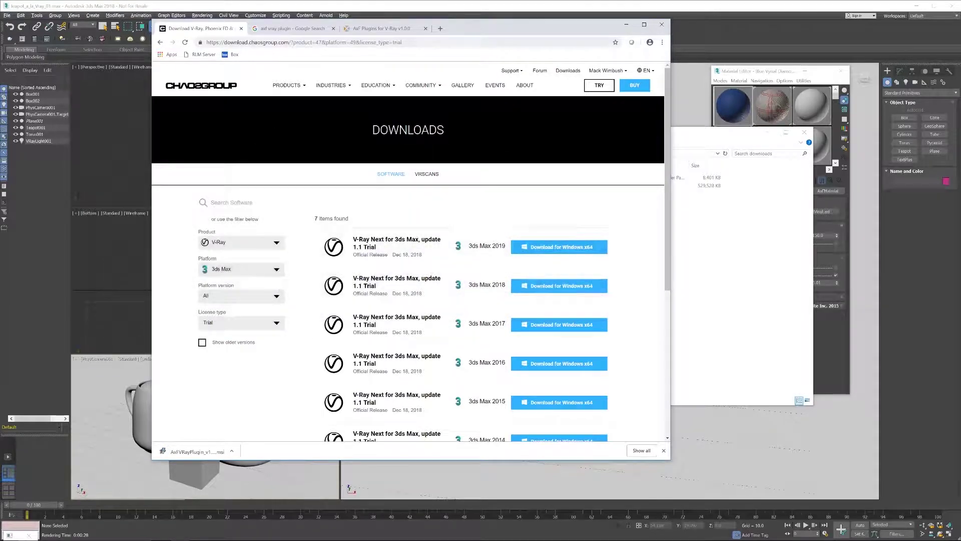
click(284, 31)
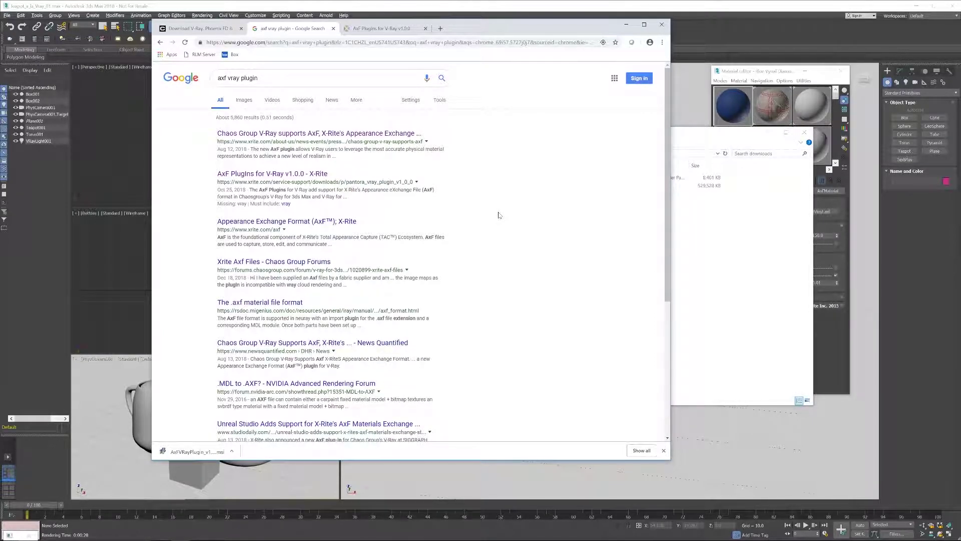
click(356, 29)
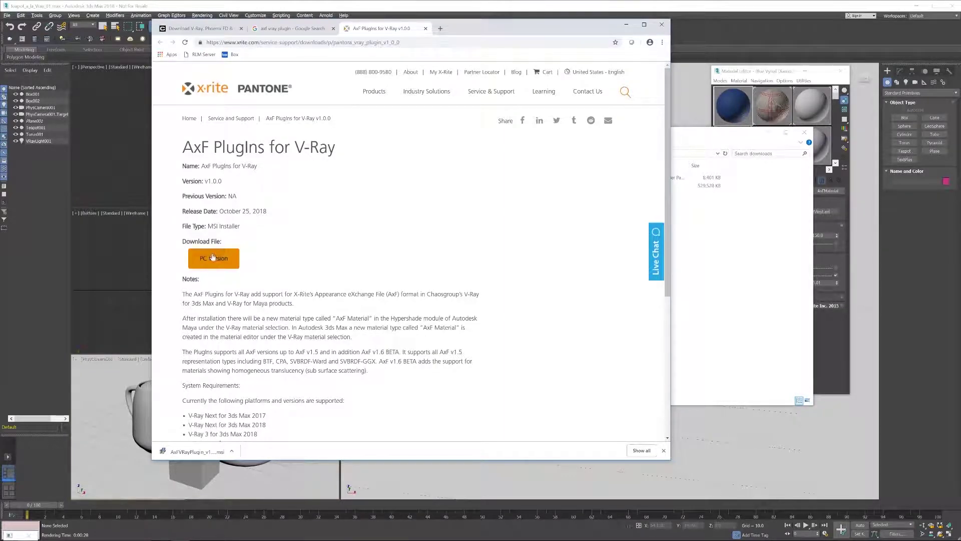
click(282, 30)
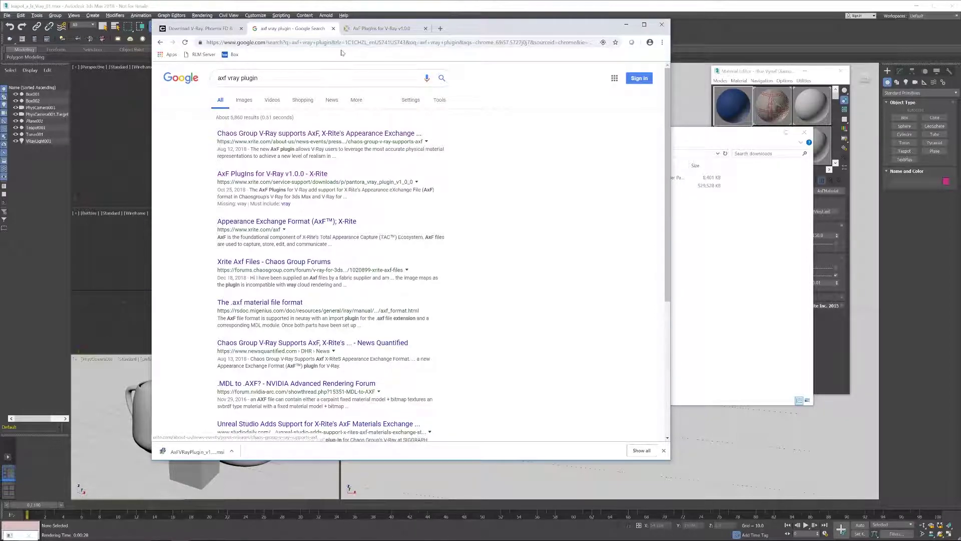
click(381, 29)
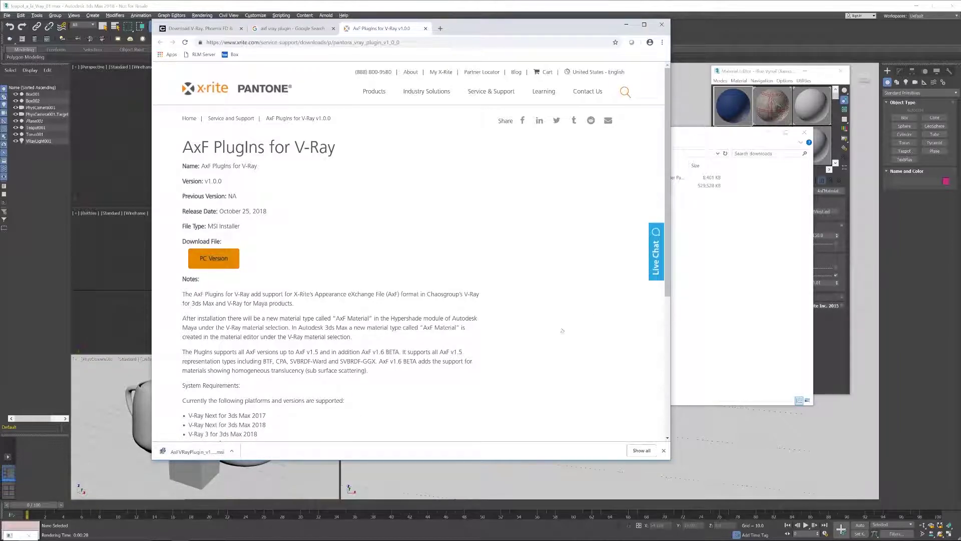
- Launch AxFVRayPlugin v1.0.0.msi, cancel the installation, and minimise the downloads folder
click(502, 178)
double_click(503, 178)
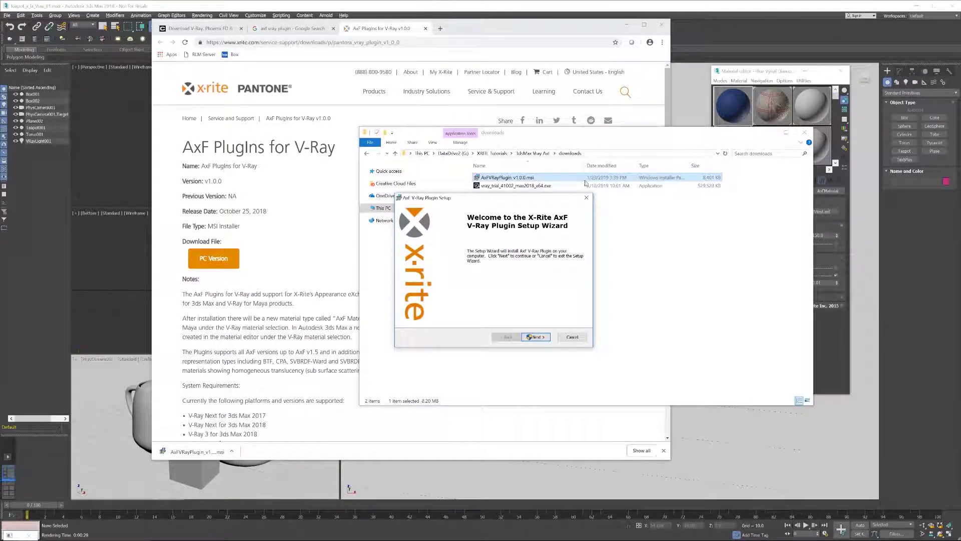
click(586, 197)
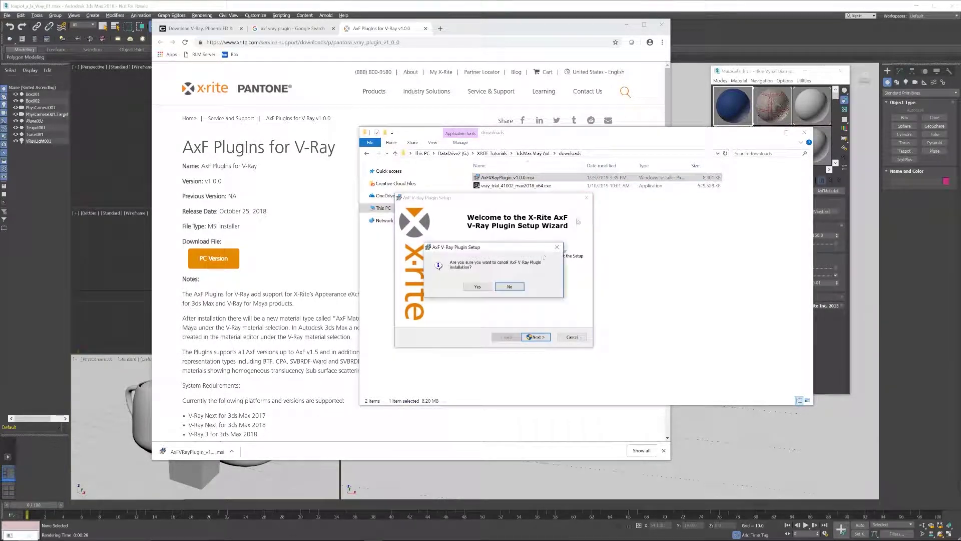
click(486, 289)
click(533, 338)
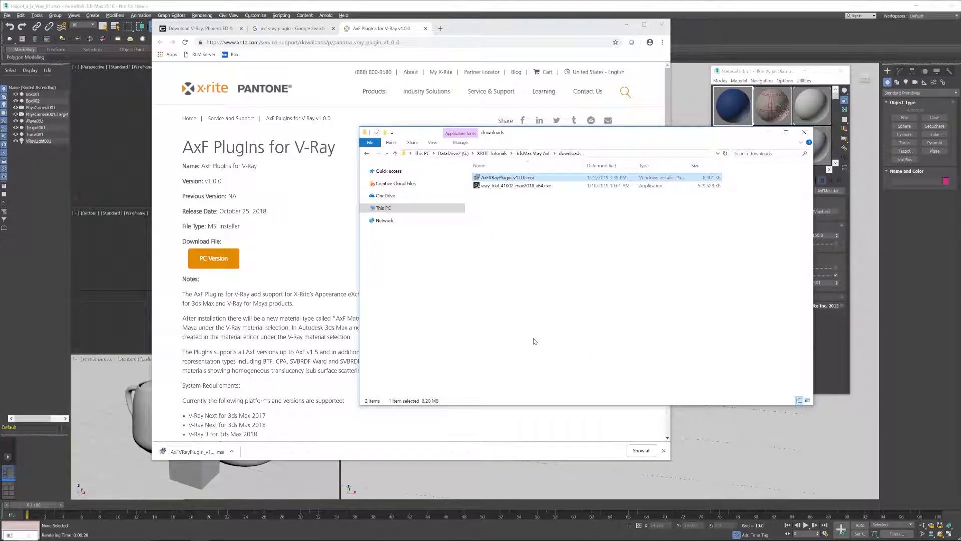
click(768, 133)
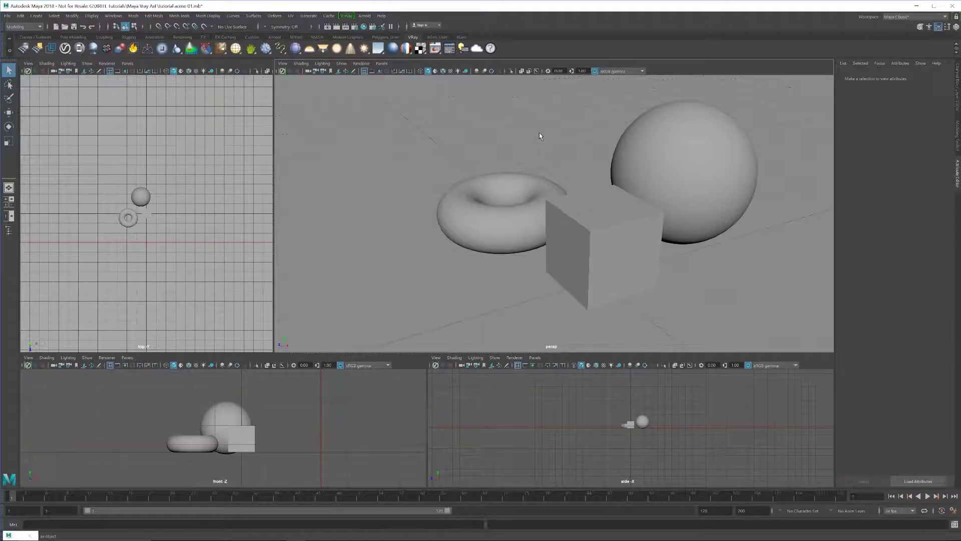
alt+middle_drag(575, 163, 575, 165)
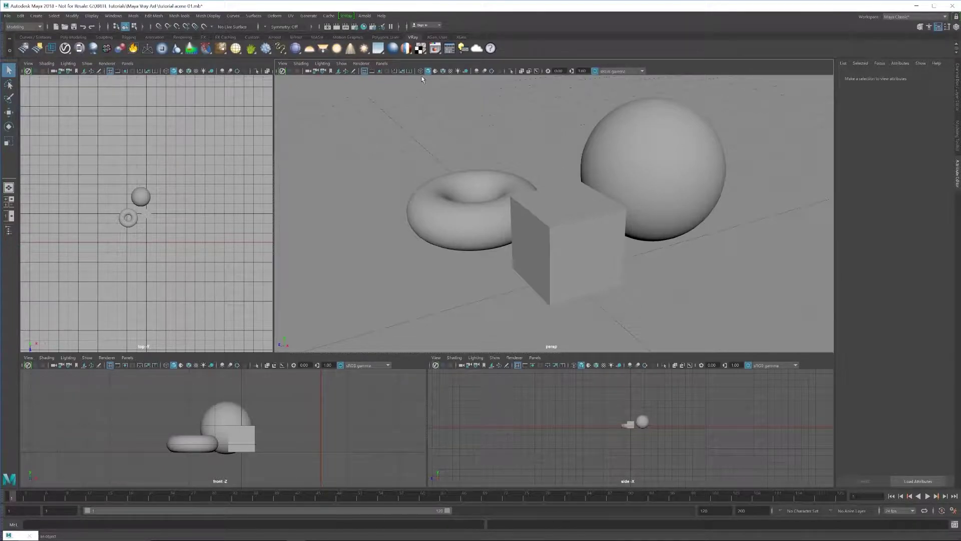
- In Hypershade, create AxfMaterial5 and arrange it and AxfMaterial5SG in the node graph
click(364, 27)
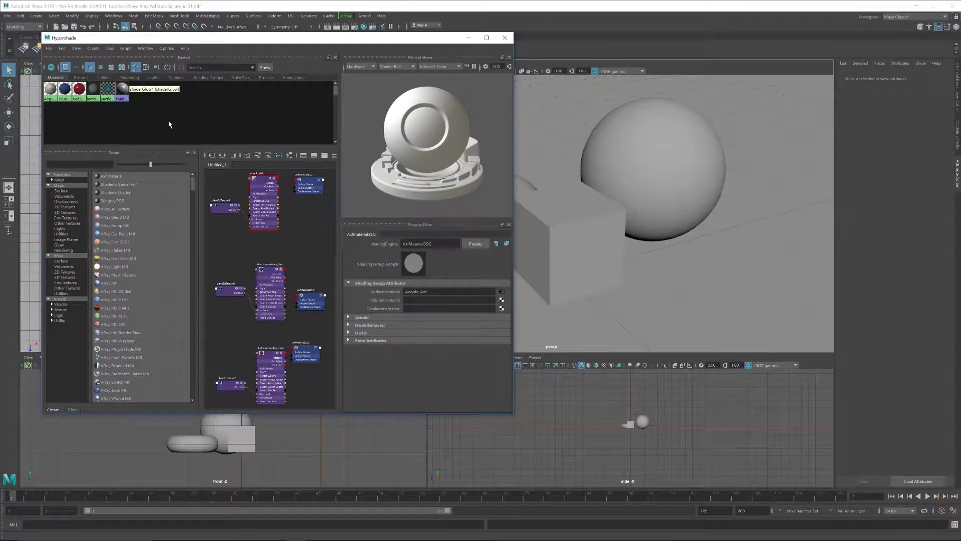
click(112, 176)
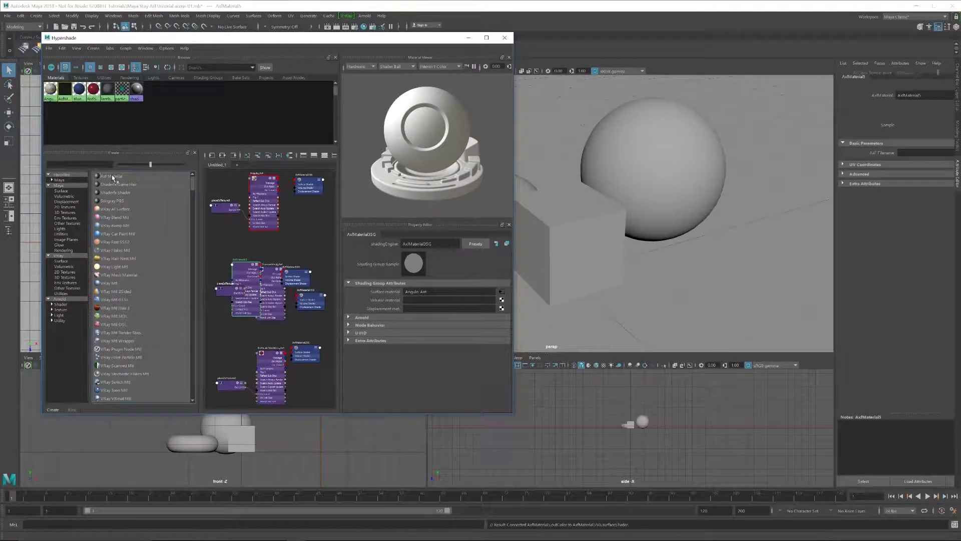
alt+middle_drag(237, 285, 310, 264)
drag(310, 264, 246, 295)
alt+middle_drag(268, 240, 207, 226)
drag(300, 244, 218, 227)
alt+middle_drag(187, 261, 245, 255)
drag(252, 259, 244, 234)
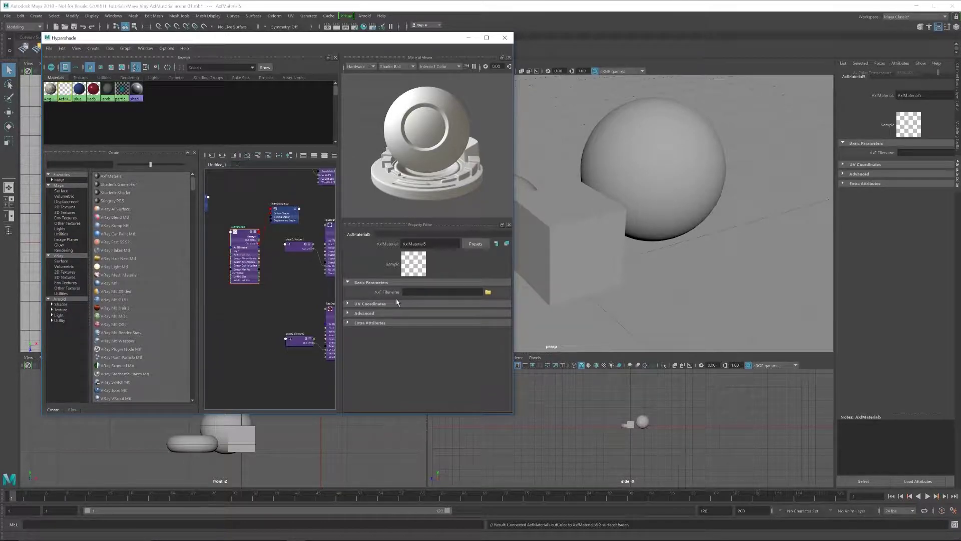
- Load G:\XRITE Tutorials\Tutorial_BlueDiamondVinyl.axf as AxfMaterial5's AxF file
click(487, 293)
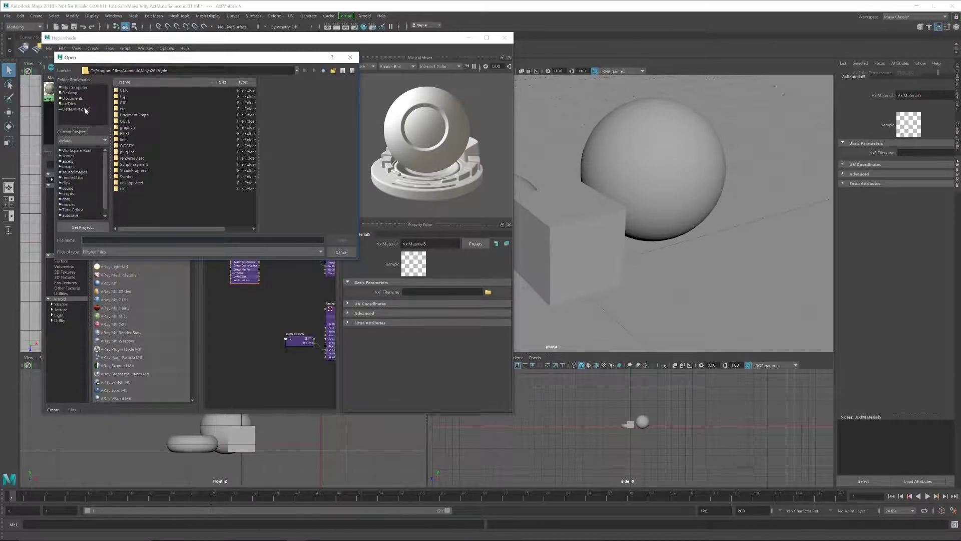
click(75, 109)
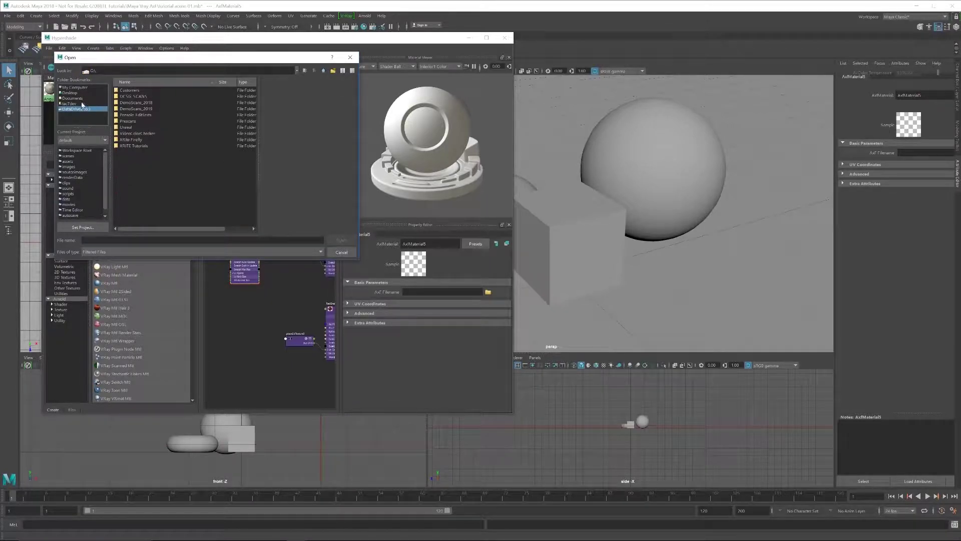
double_click(134, 146)
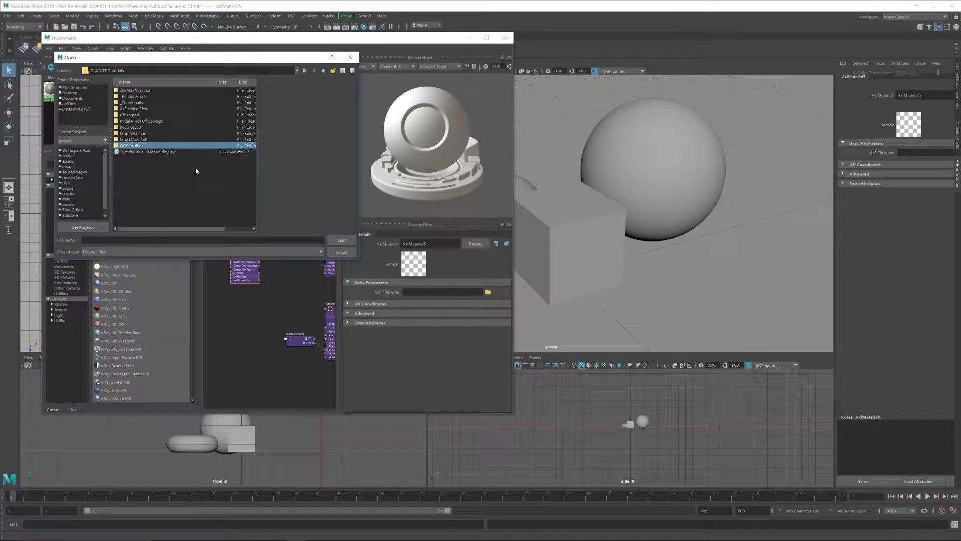
click(151, 153)
double_click(160, 153)
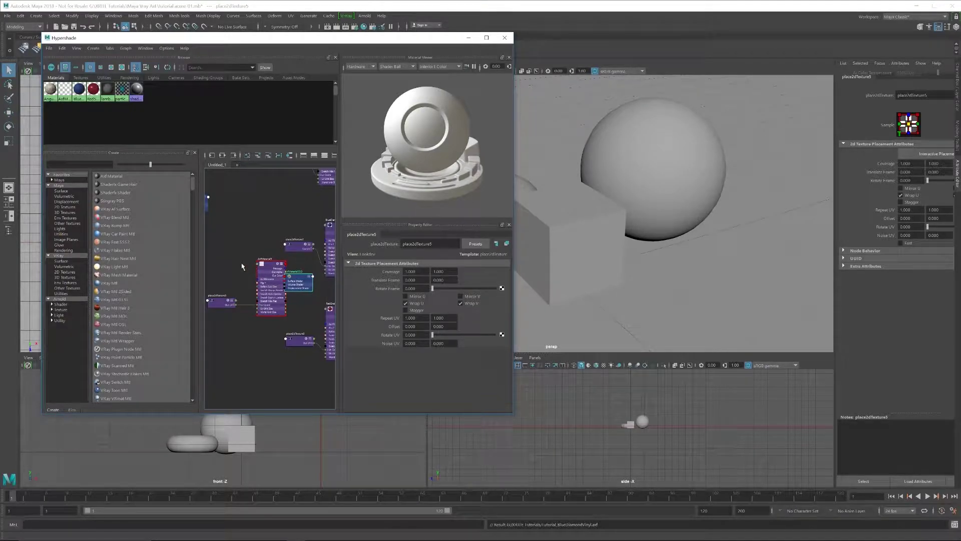
- Tidy the AxF and place2dTexture5 nodes and check the Advanced and UV settings
drag(267, 269, 256, 269)
drag(220, 303, 219, 298)
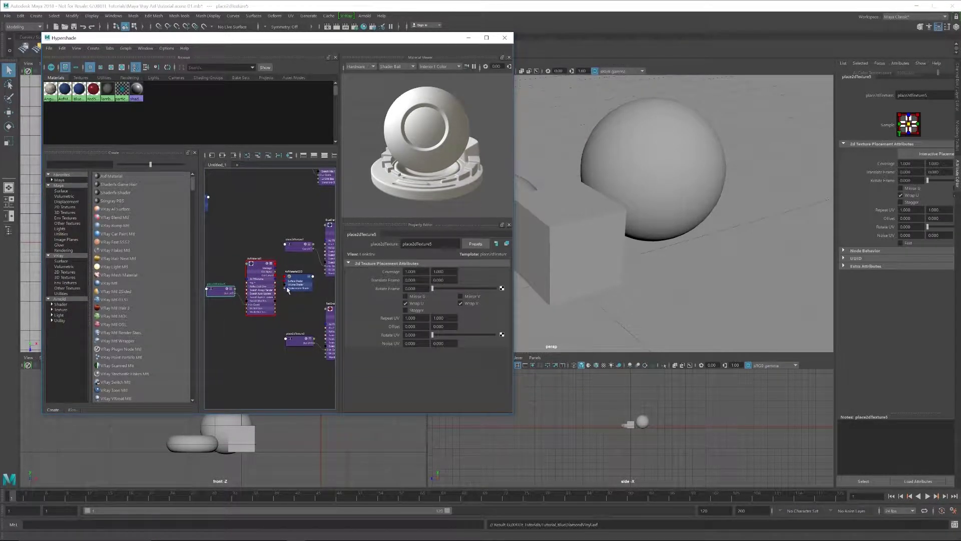
click(253, 273)
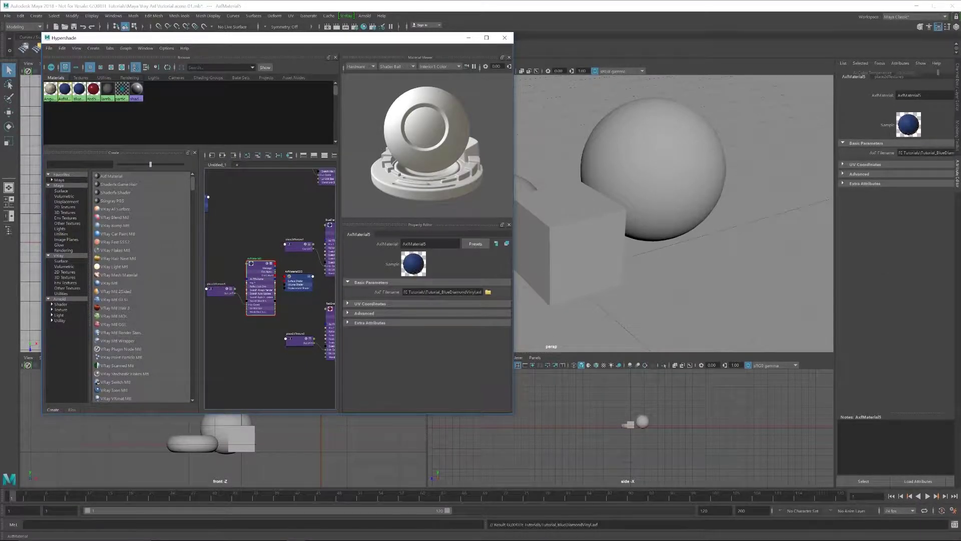
click(348, 314)
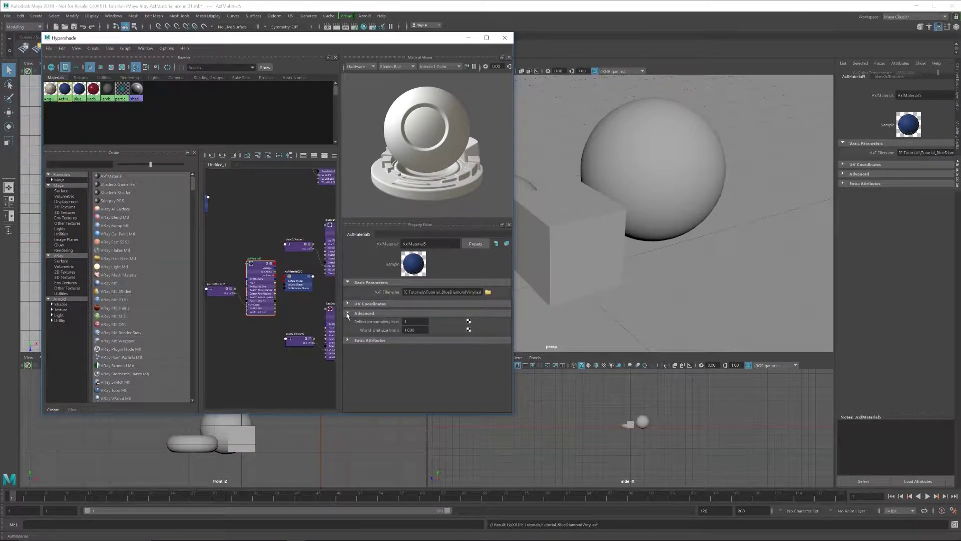
click(348, 304)
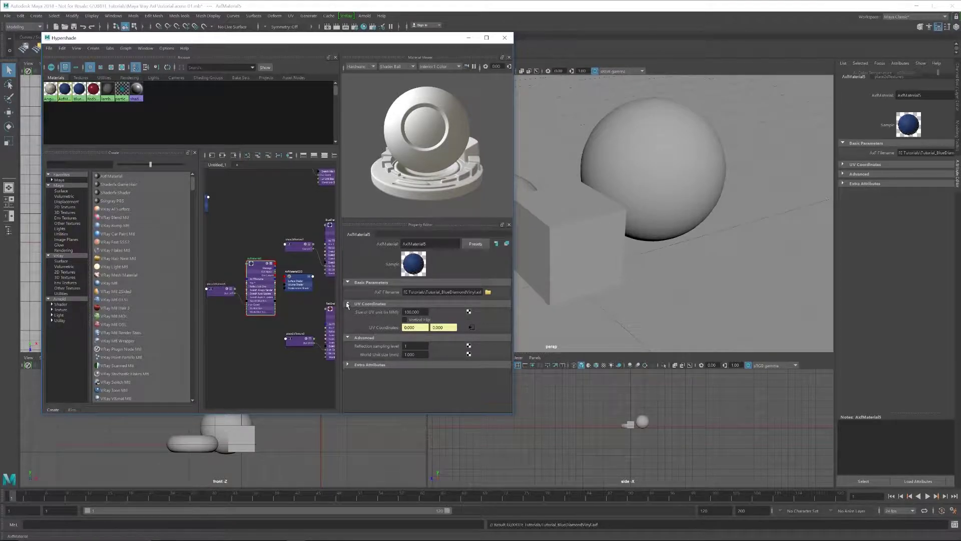
click(348, 304)
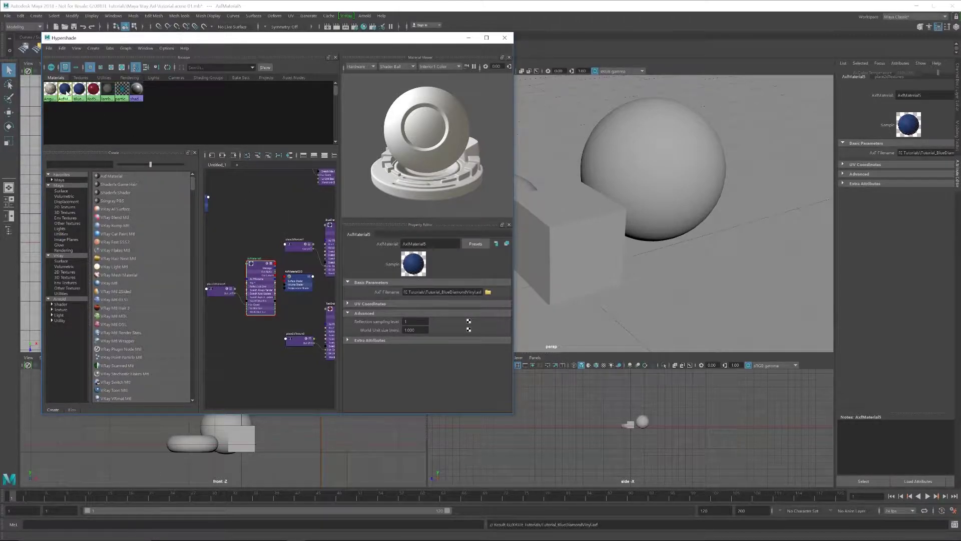
- Rename the AxfMaterial5 material to TUTORIAL
right_click(66, 90)
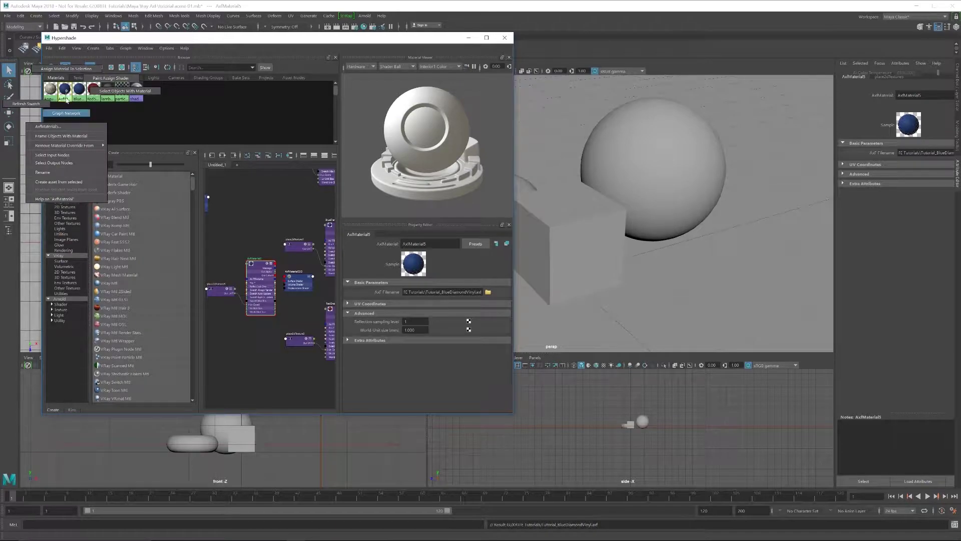
click(45, 172)
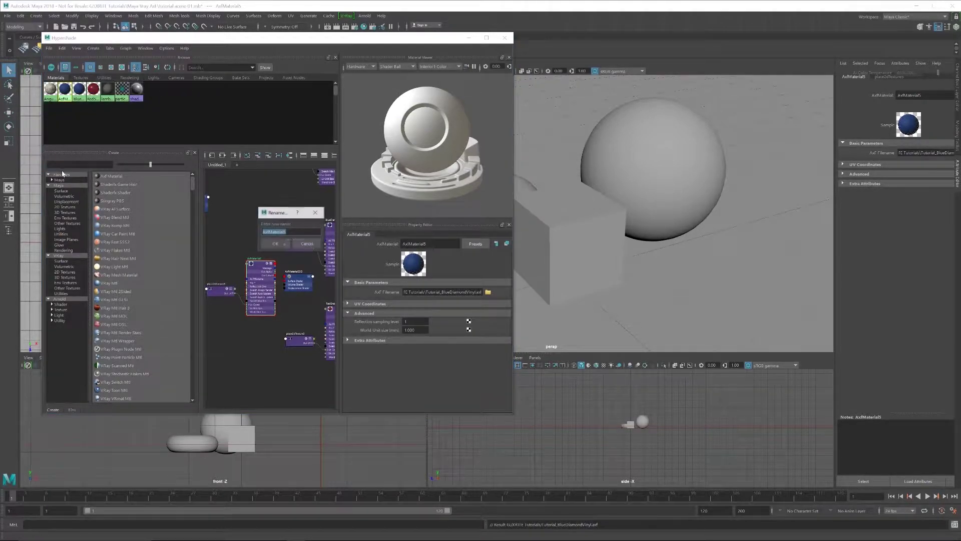
text(TUT)
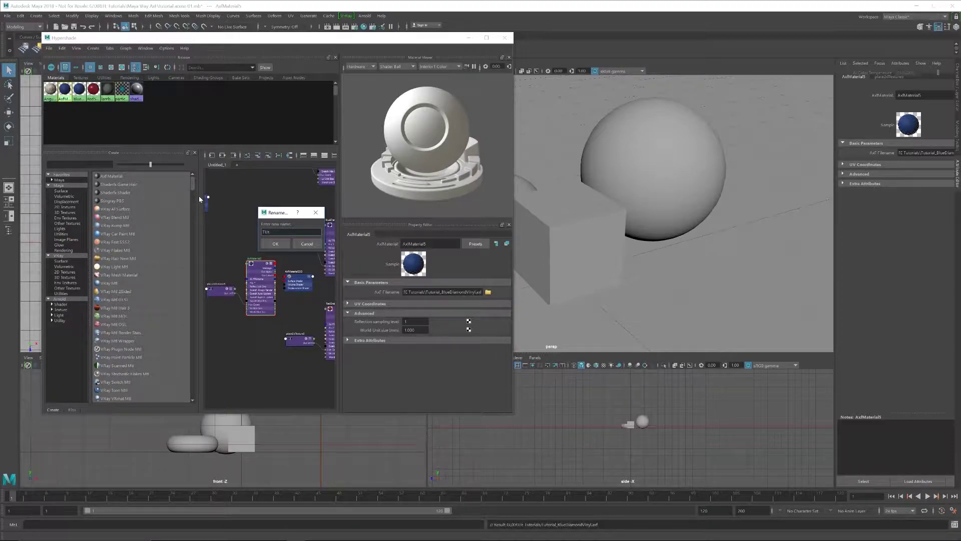
key(BackSpace)
text(TORIAL)
key(Return)
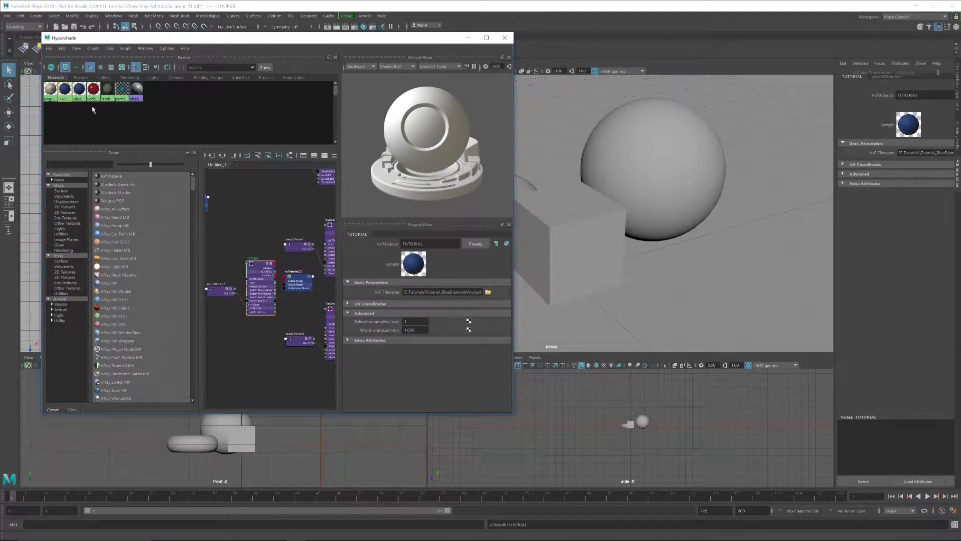
- Select the cube and assign the TUTORIAL material to it
click(581, 216)
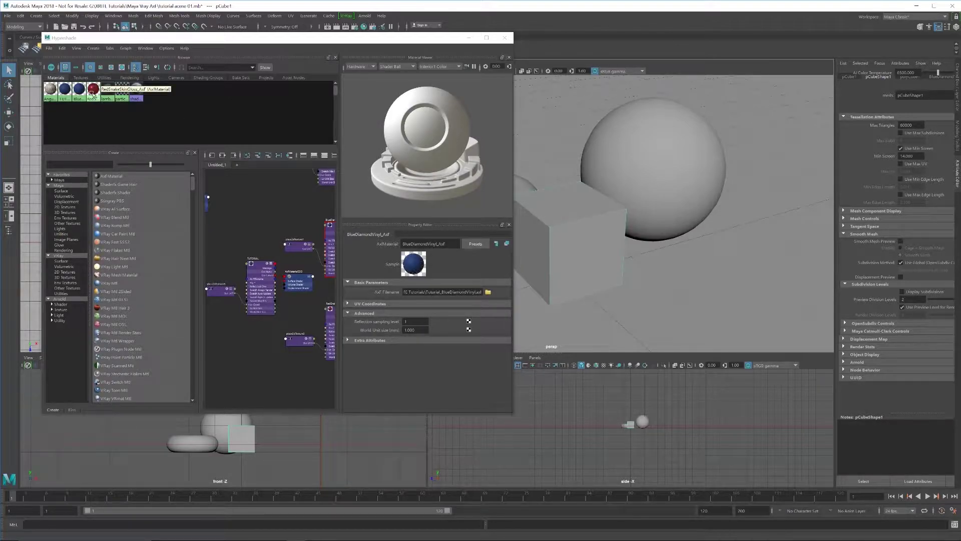
click(67, 93)
right_click(67, 93)
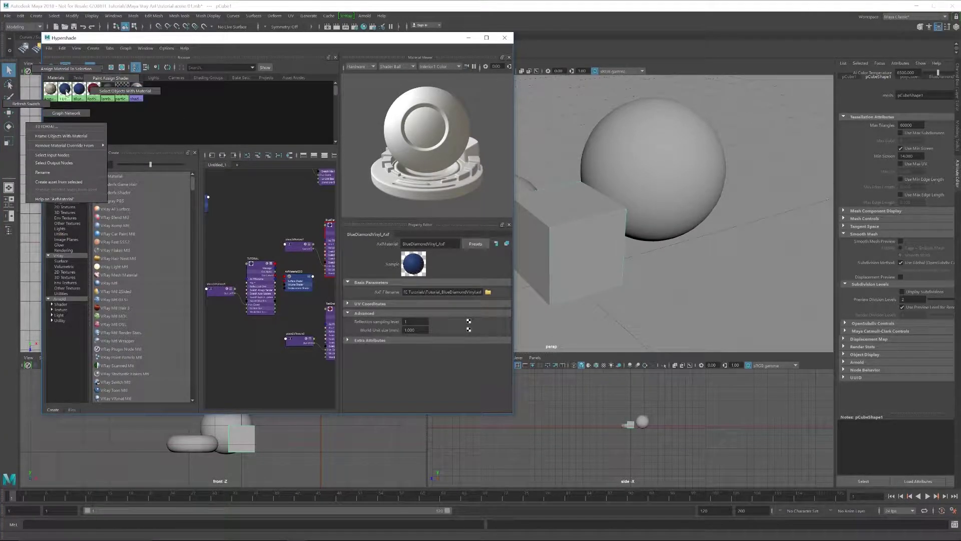
right_drag(67, 93, 68, 70)
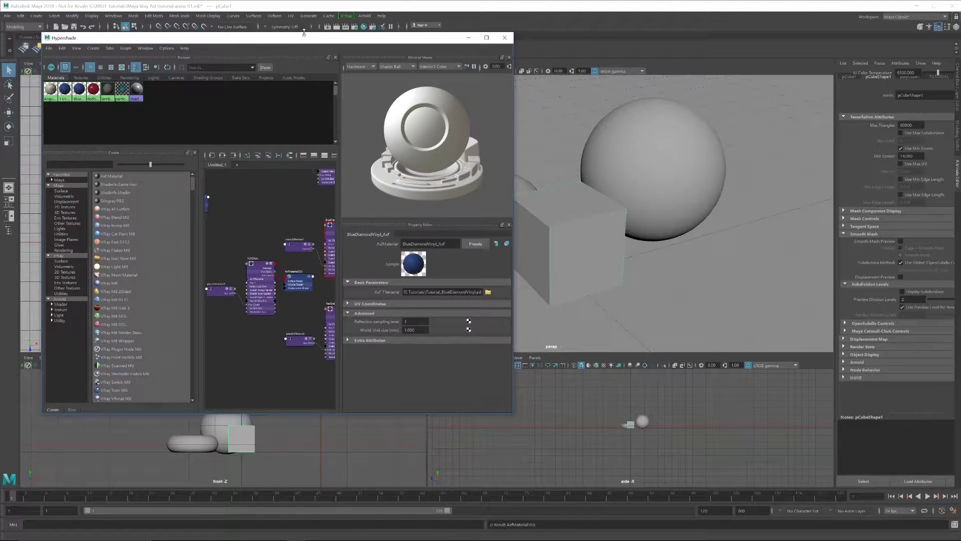
- Render with V-Ray and view the blue diamond vinyl cube in the frame buffer
click(328, 27)
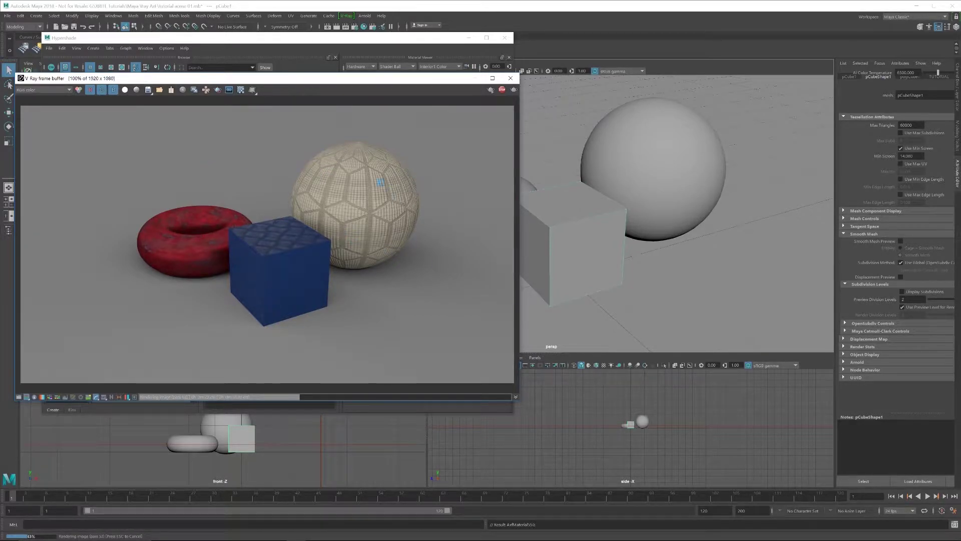
drag(275, 38, 657, 40)
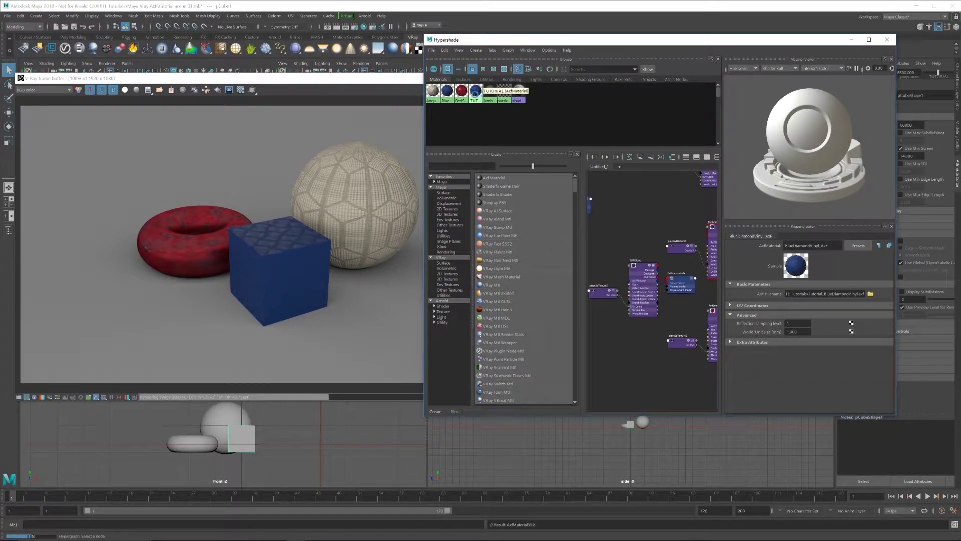
click(348, 80)
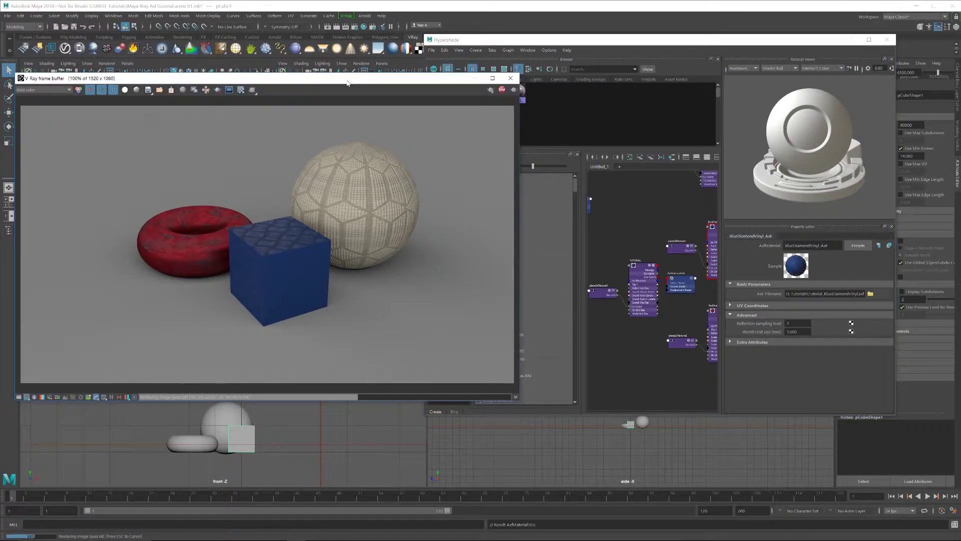